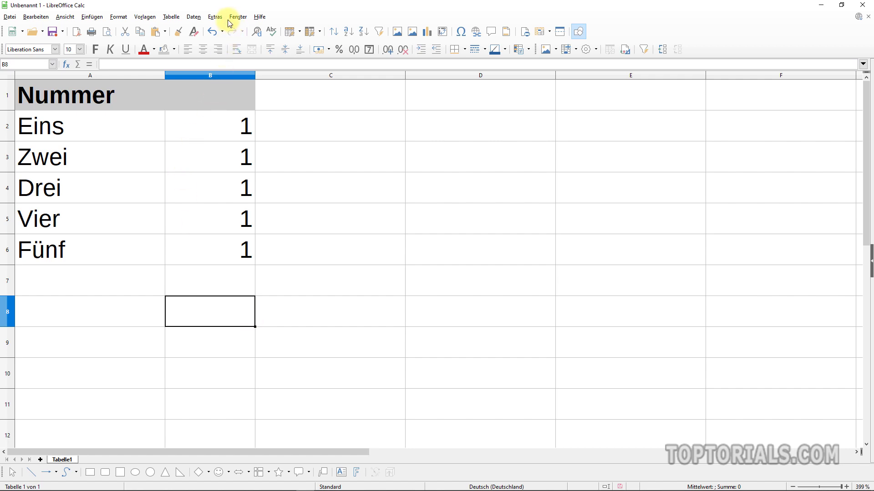
Review the Calc calculation options for wildcards and regular expressions in formulas, leaving the settings as they are.
left_click(215, 17)
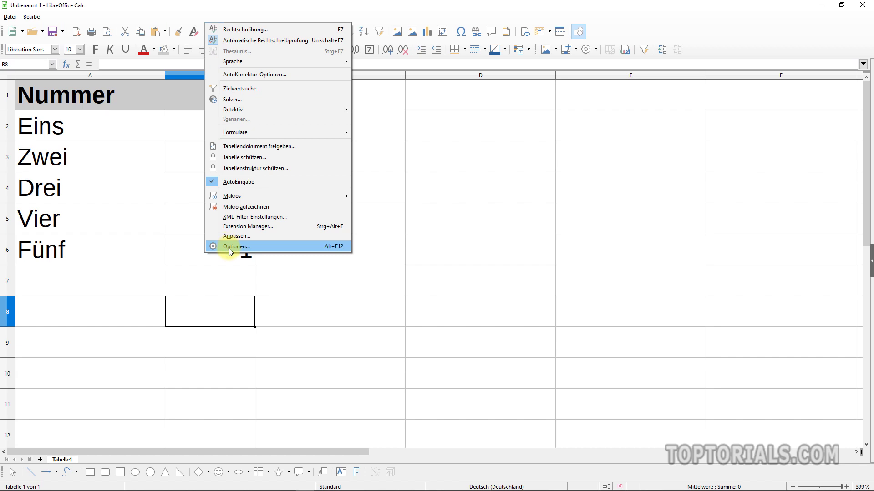
left_click(230, 248)
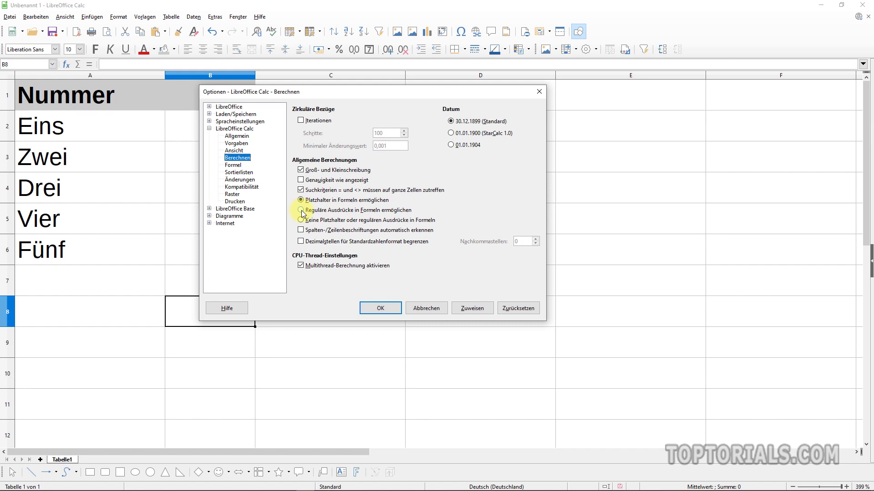
left_click(437, 308)
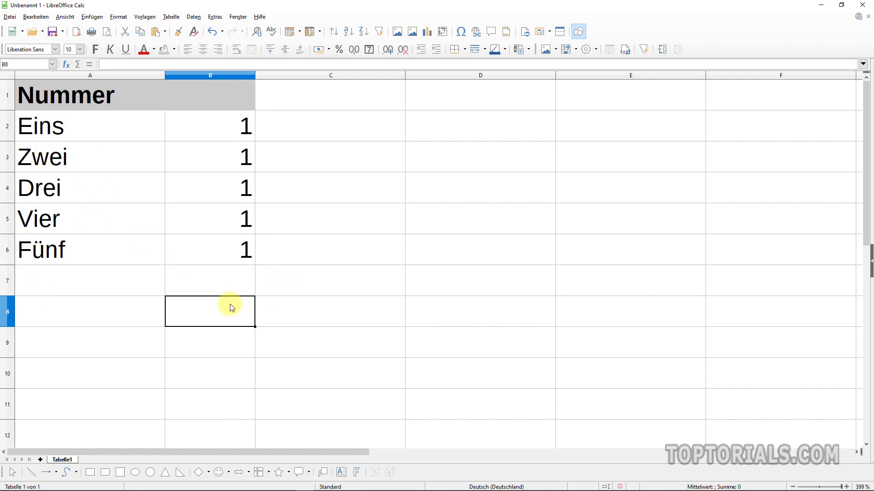
Enter the formula =SUMMEWENN(A2:B6;"Eins";B2:B6) in cell B8.
type("=")
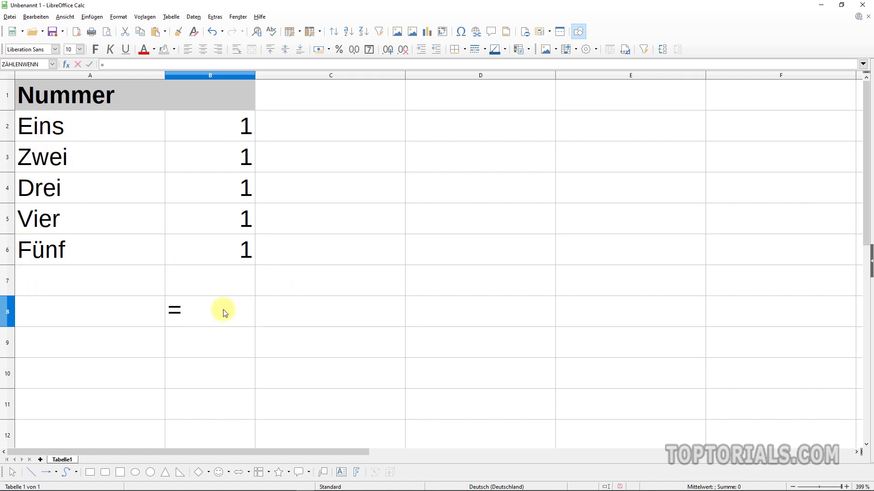
type("summewe")
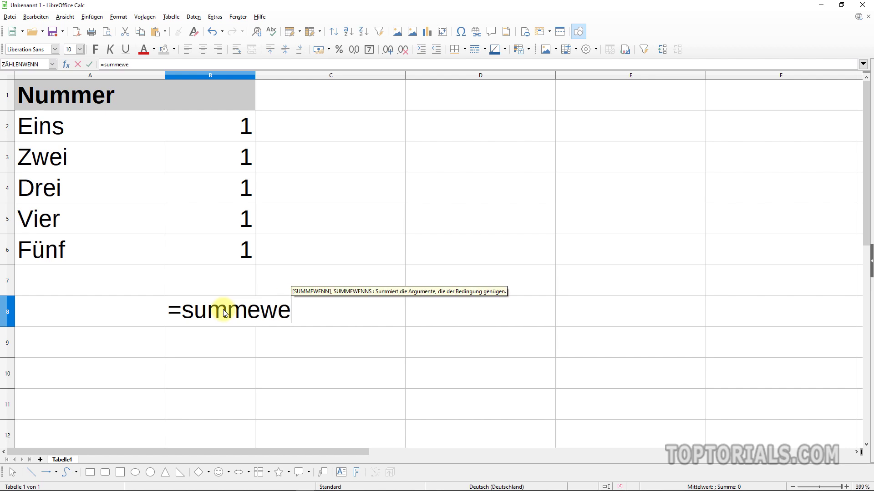
type("nn(")
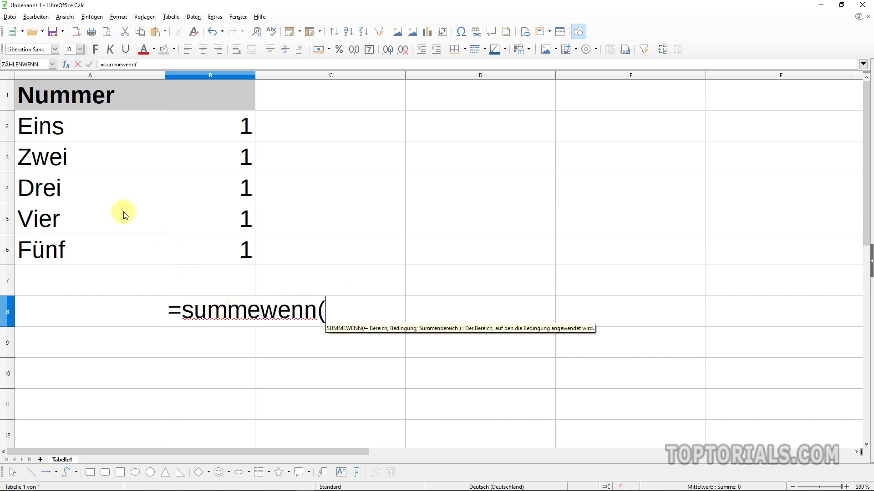
left_click_drag(53, 125, 203, 246)
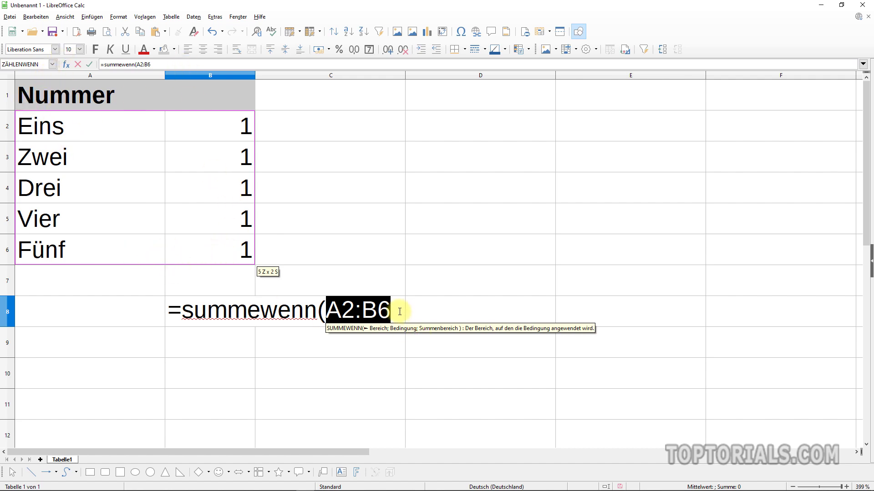
type(";")
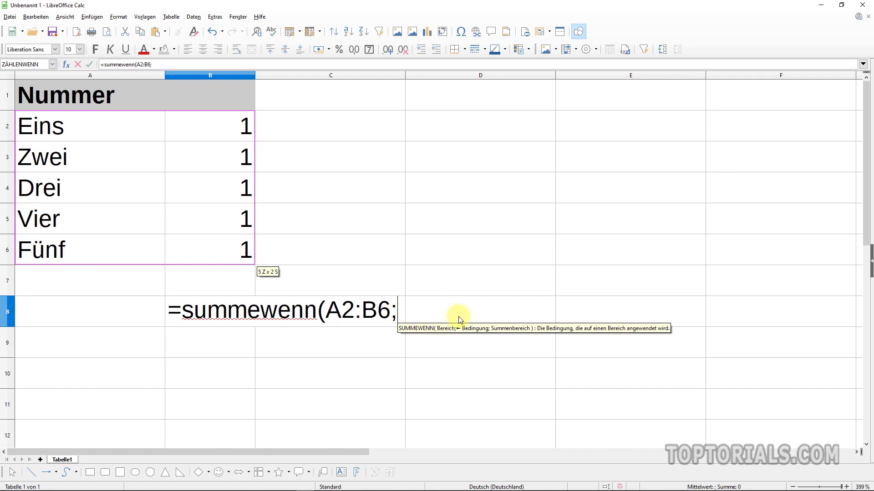
type("\"")
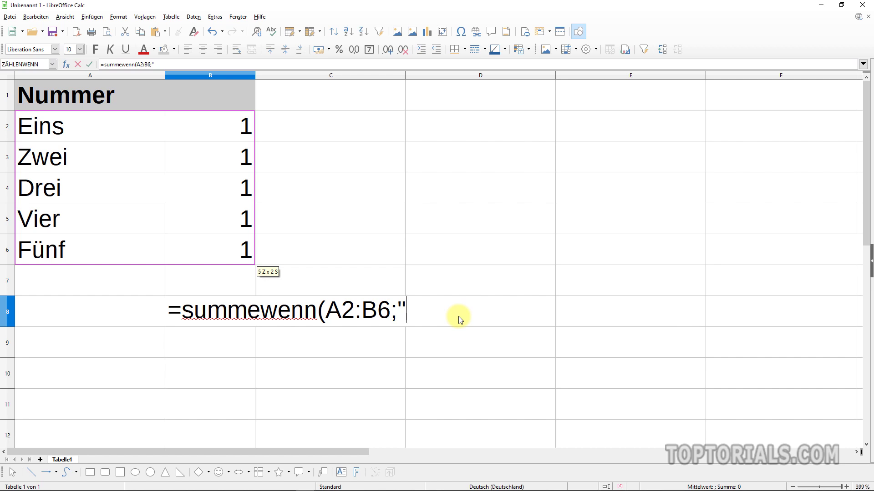
type("Eins")
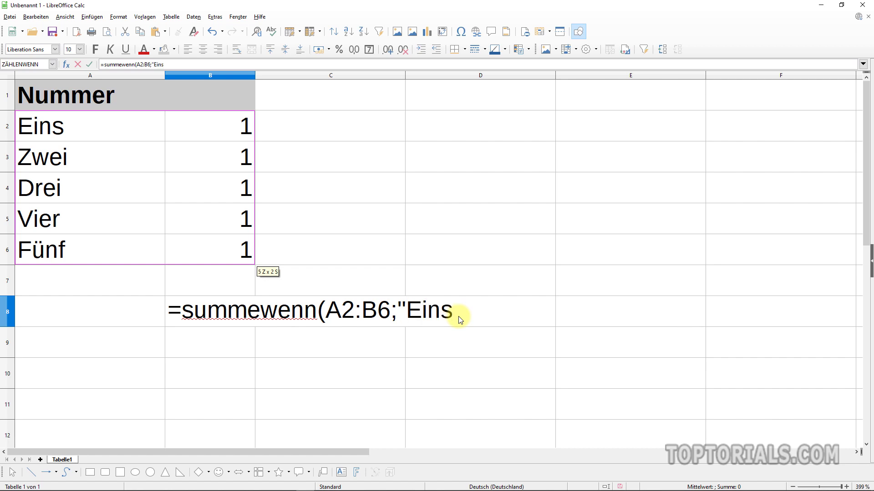
type("\";")
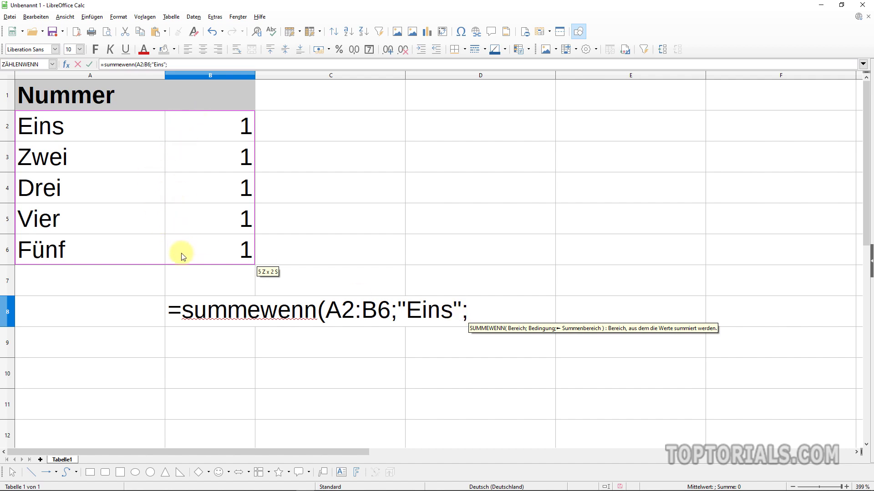
left_click_drag(219, 128, 217, 255)
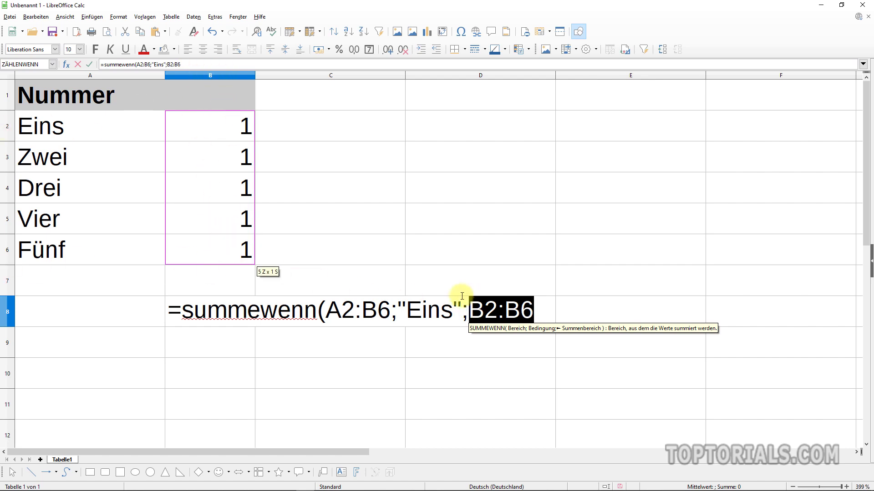
type(")")
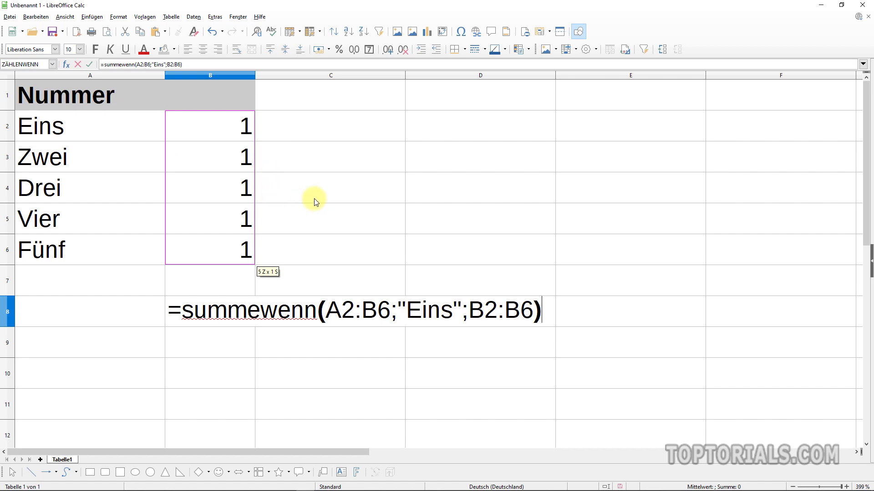
key("Return")
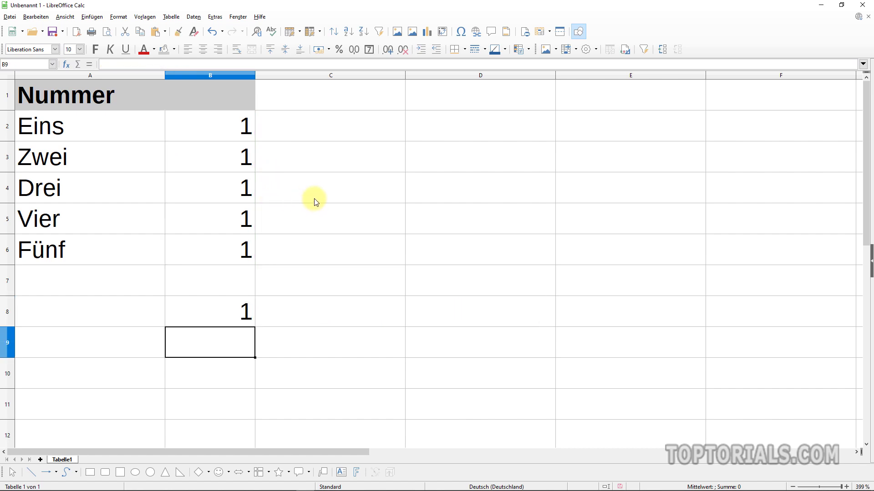
Shorten the search criterion in B8's SUMMEWENN formula to "Ei".
double_click(229, 312)
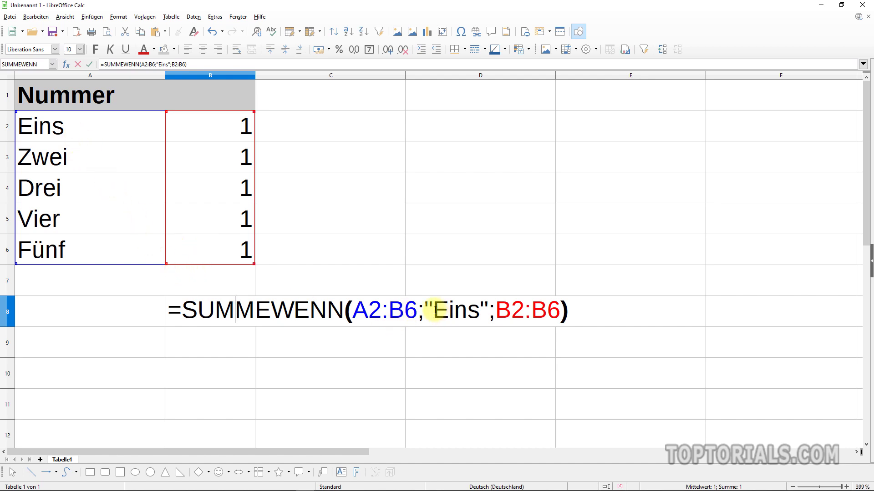
left_click(456, 309)
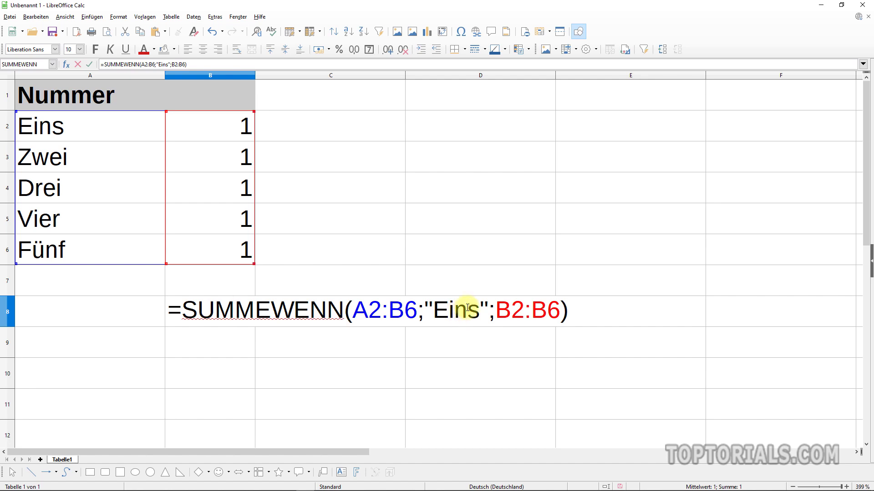
key("Delete")
key("Delete")
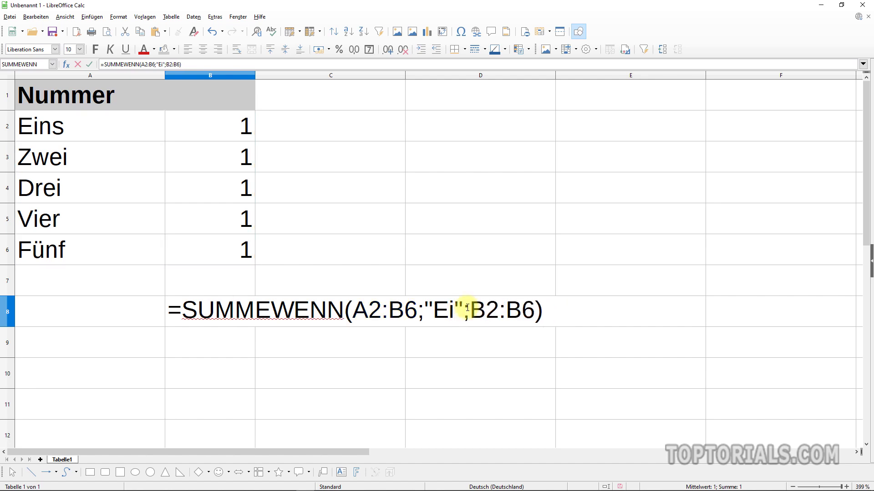
key("Return")
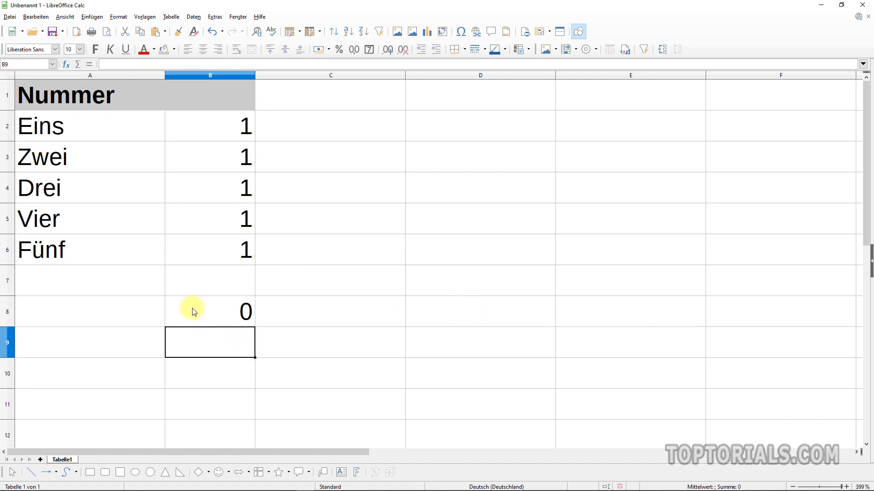
Extend the criterion in B8's SUMMEWENN formula with two dots to "Ei..".
double_click(201, 319)
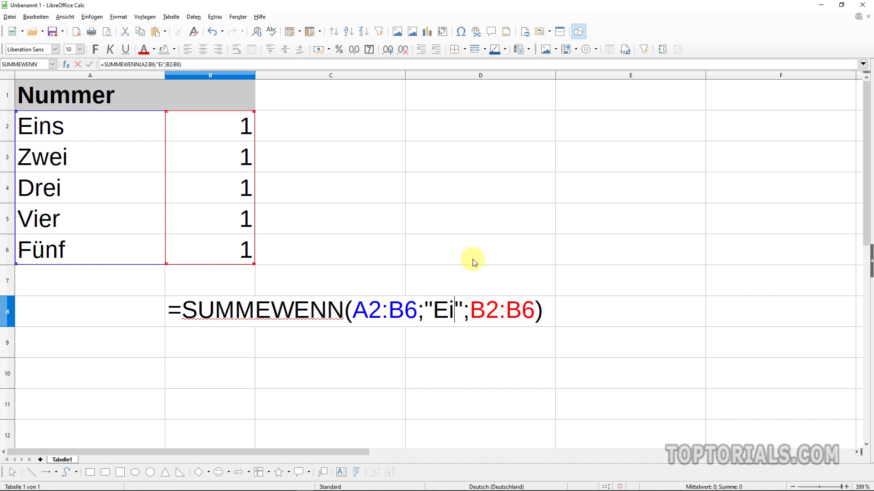
type("..")
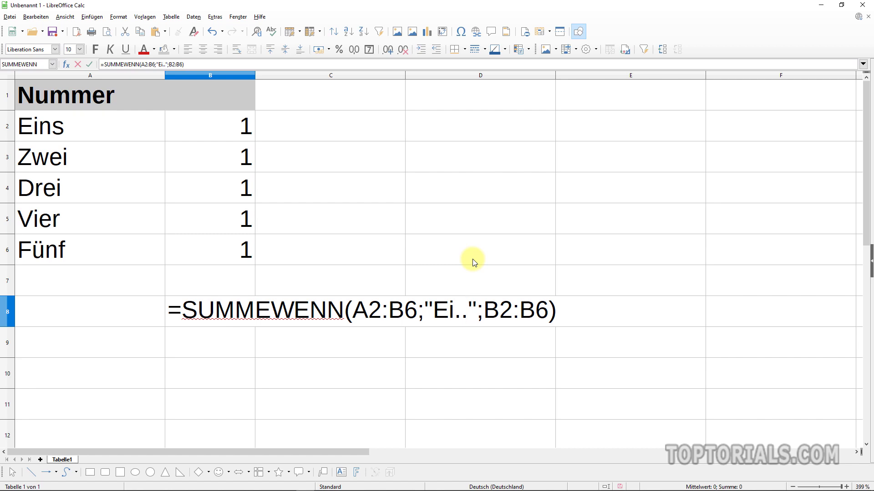
key("Return")
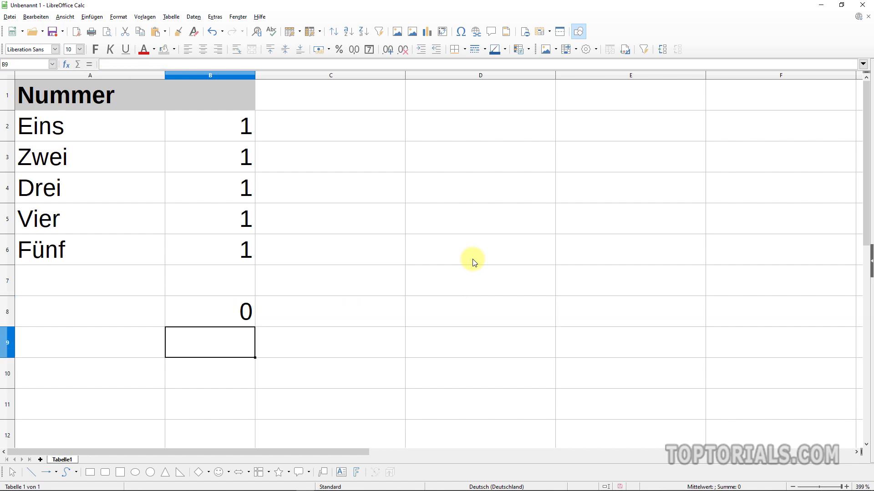
Examine the two placeholder dots in the criterion of B8's SUMMEWENN formula without editing it.
double_click(226, 310)
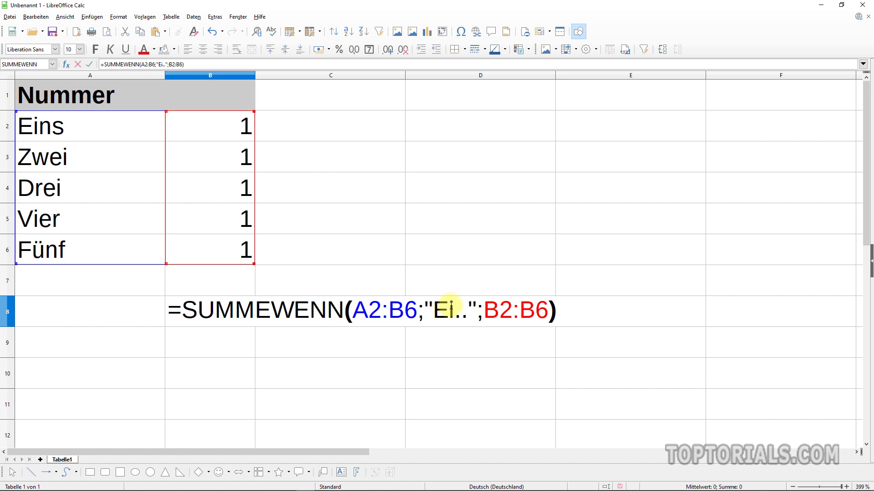
left_click(456, 314)
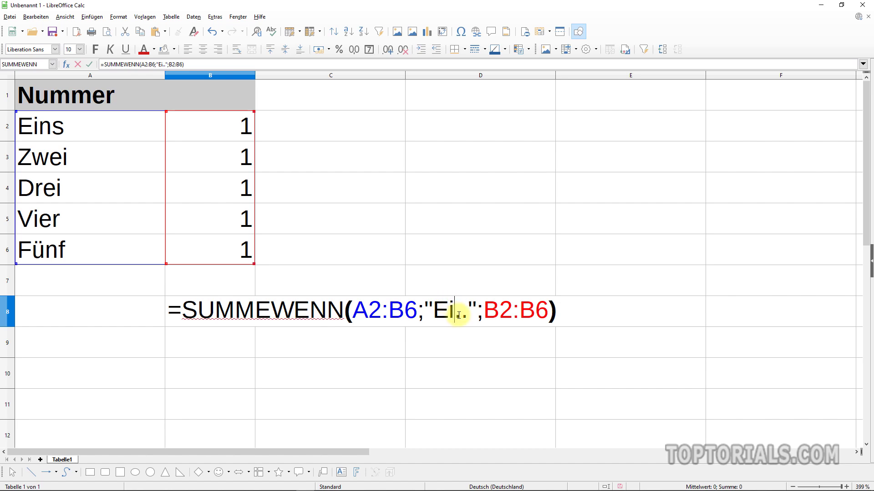
left_click_drag(454, 314, 464, 314)
left_click(467, 313)
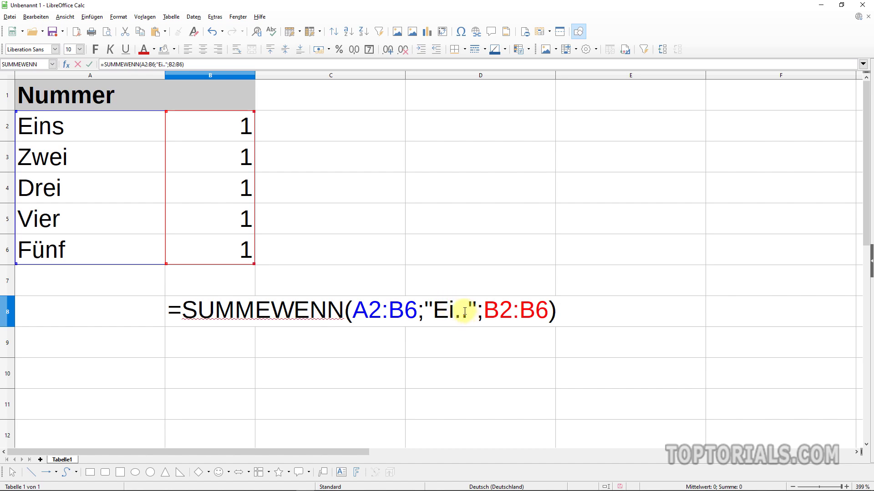
key("shift+Left")
left_click_drag(454, 314, 469, 314)
left_click(445, 309)
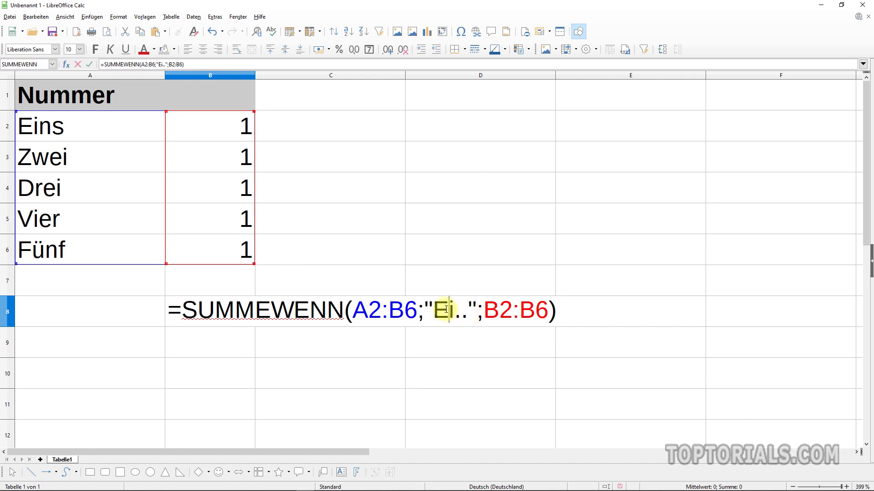
key("Return")
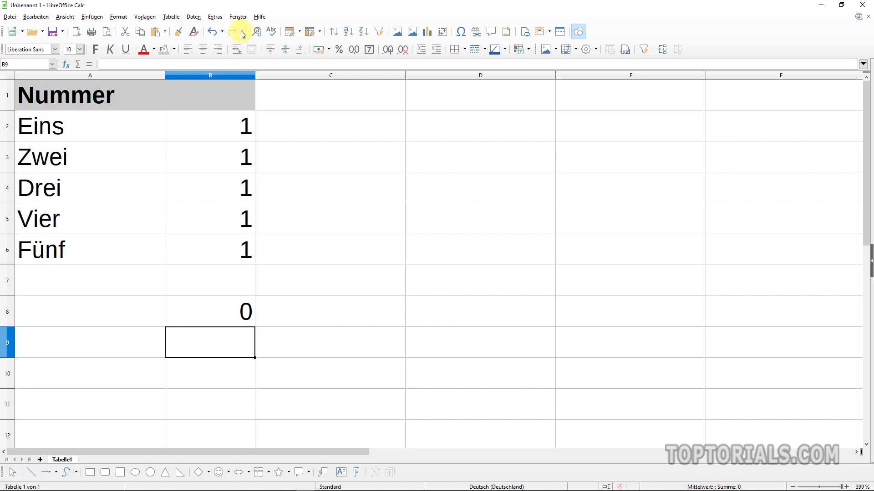
Enable regular expressions in formulas (Reguläre Ausdrücke in Formeln ermöglichen) in the Calc calculation options.
left_click(214, 17)
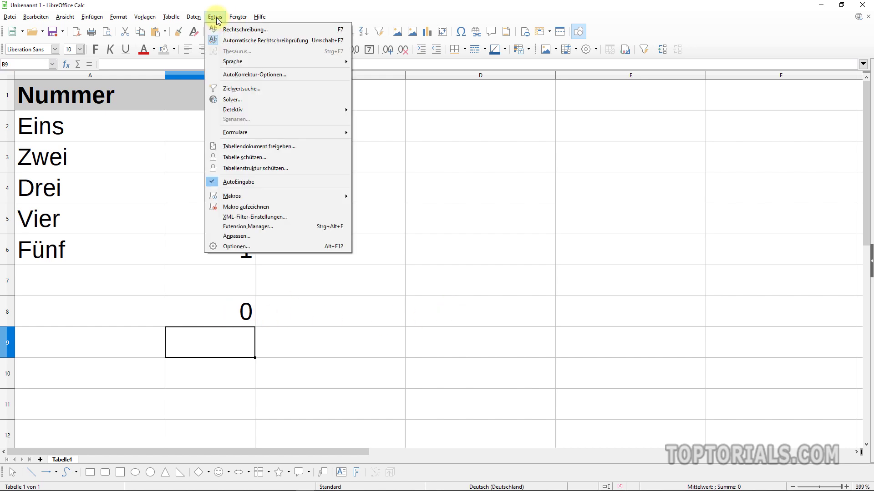
left_click(252, 247)
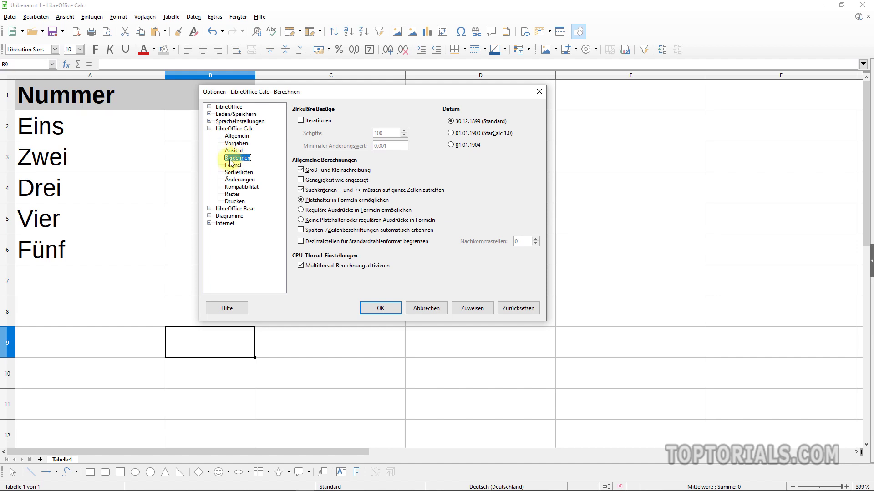
left_click(302, 212)
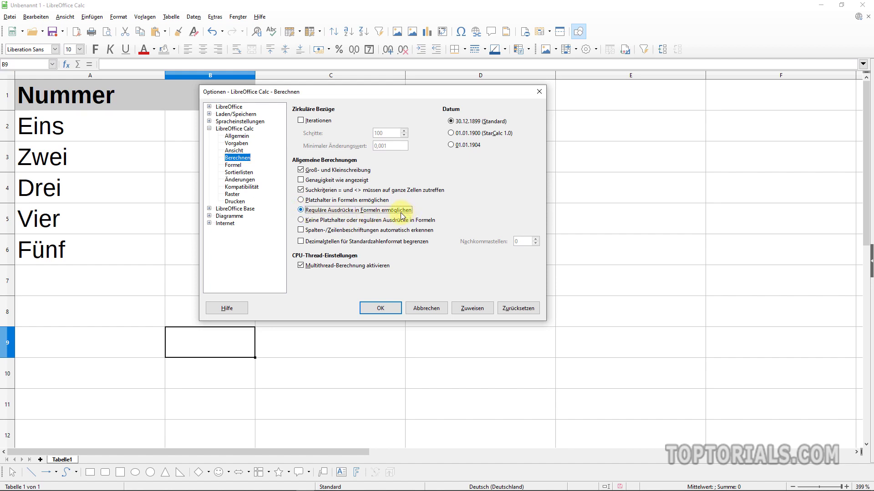
left_click(379, 308)
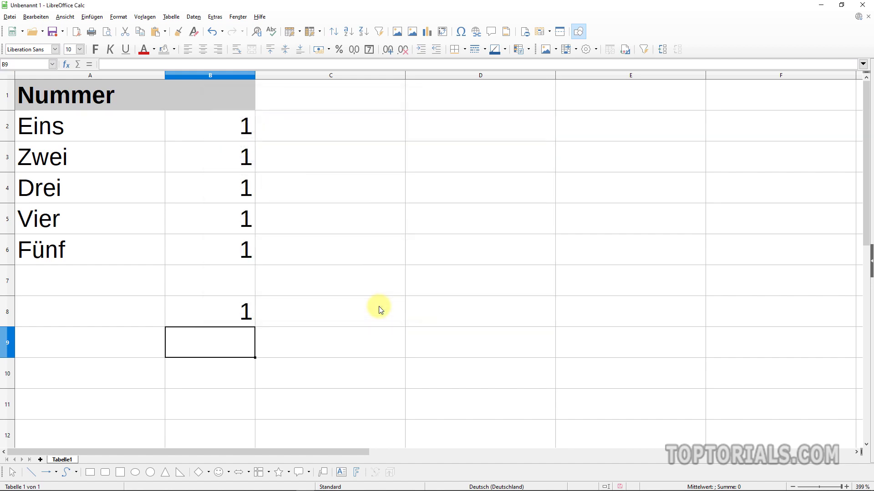
Replace the search criterion in B8's SUMMEWENN formula with the regular expression ".*ei".
double_click(233, 312)
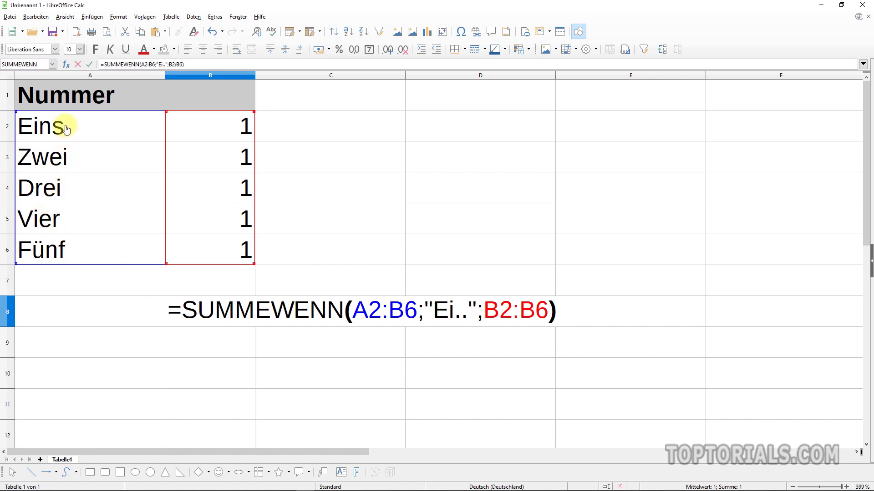
key("ctrl+s")
left_click_drag(434, 311, 467, 314)
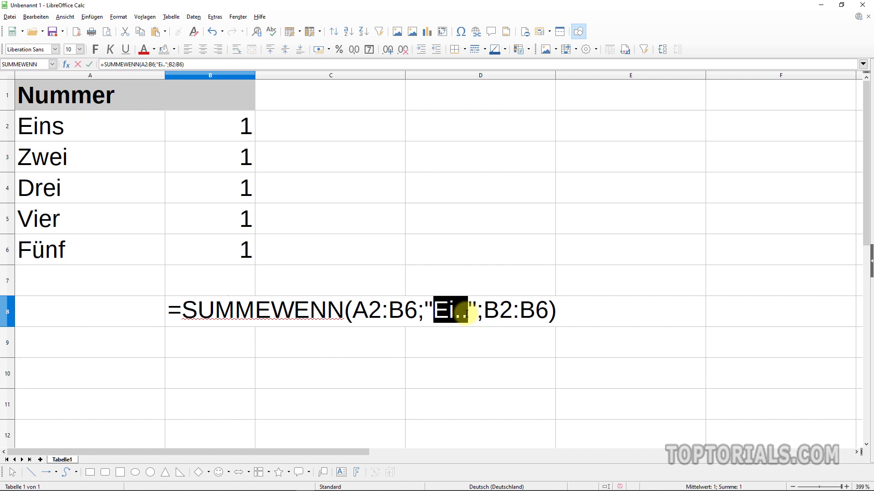
type(".")
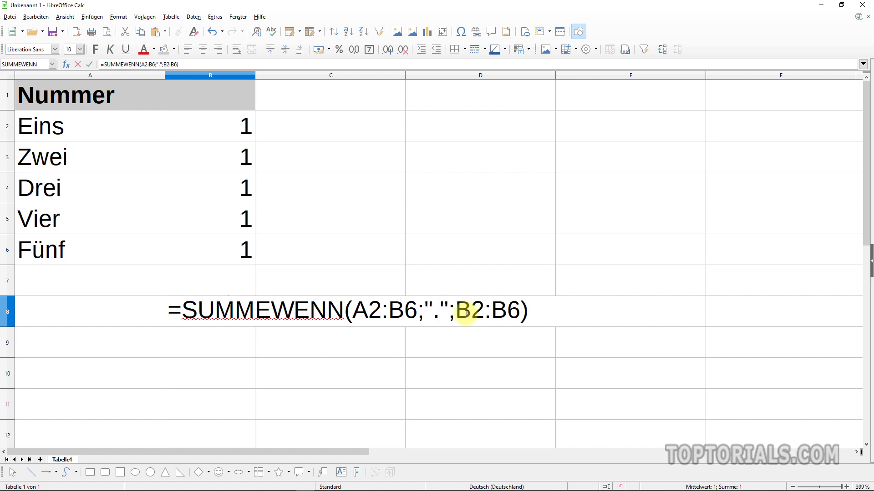
type("*")
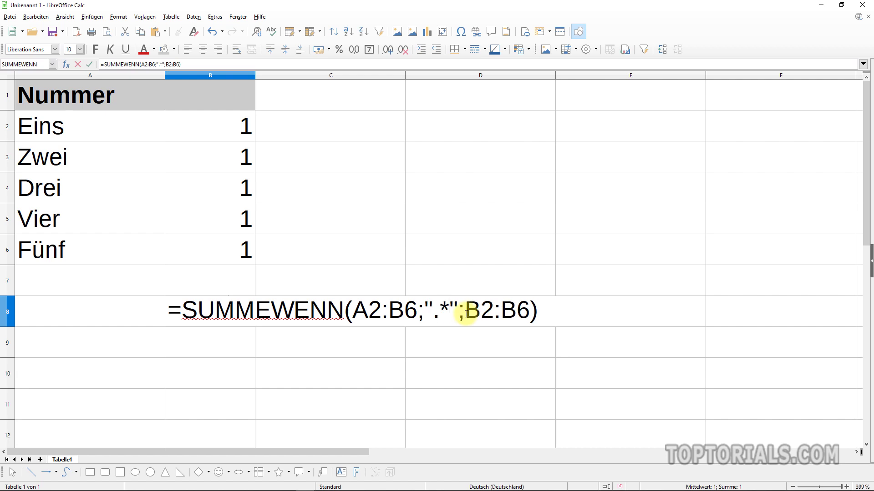
left_click_drag(436, 306, 440, 307)
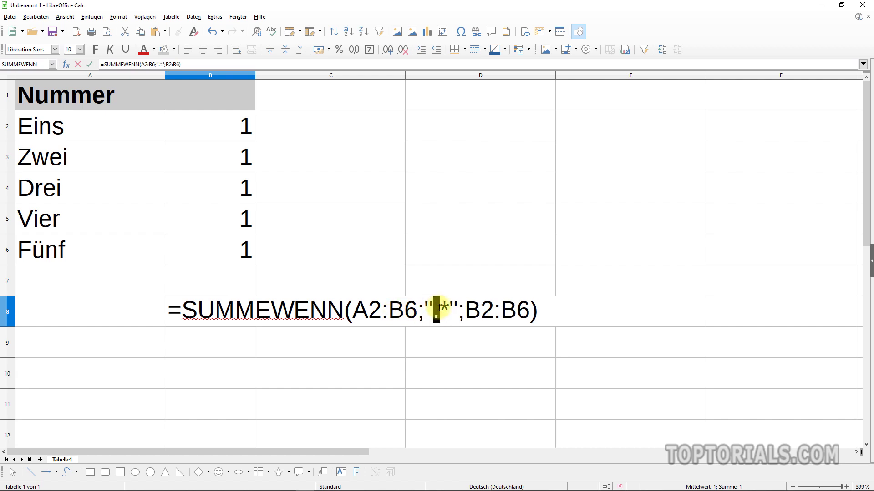
left_click(443, 306)
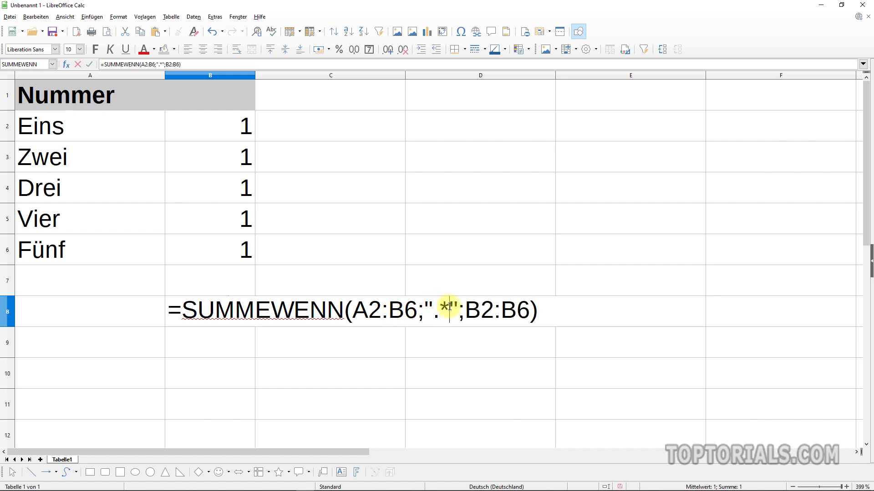
double_click(444, 306)
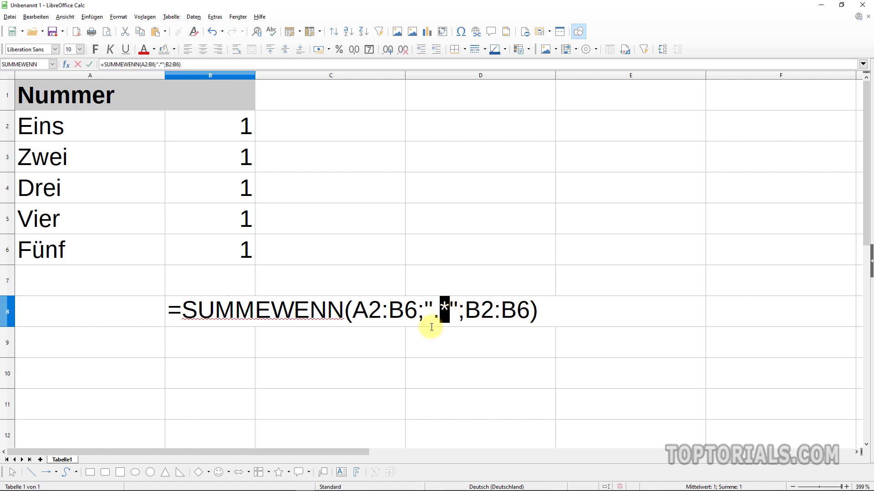
left_click(449, 314)
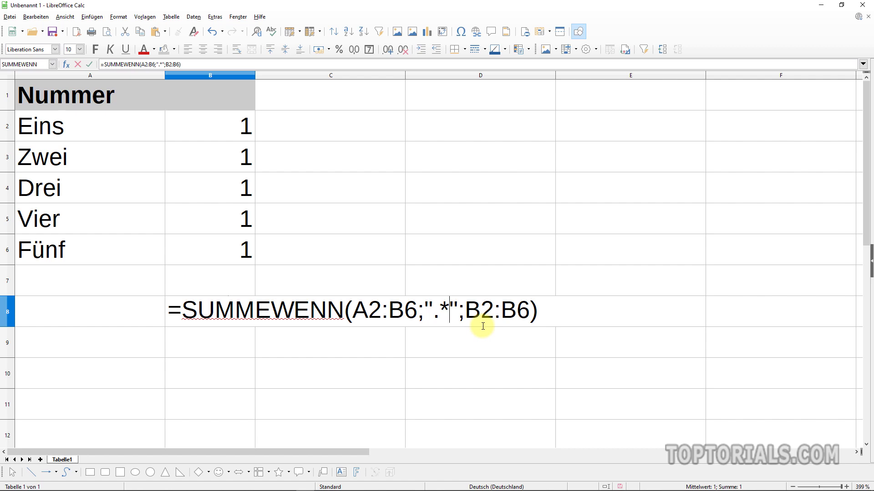
type("ei")
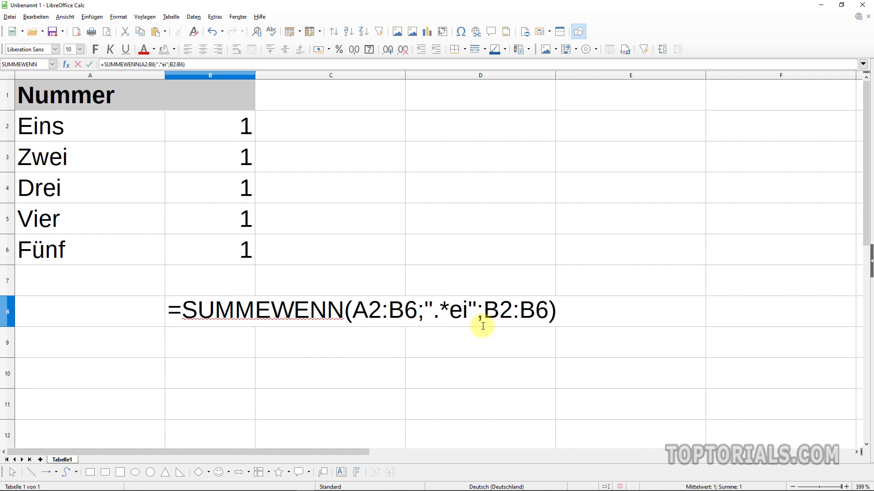
key("Return")
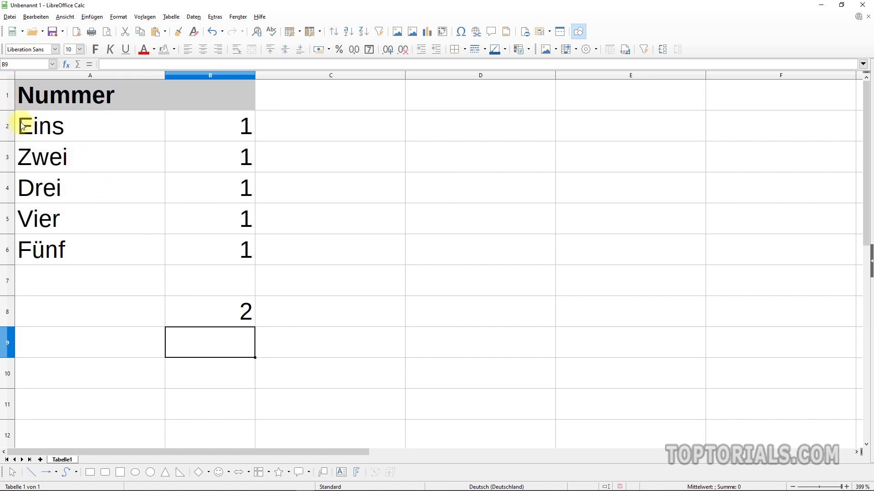
Extend the criterion in B8's SUMMEWENN formula to ".*ei.*" so any characters may also follow "ei".
double_click(205, 311)
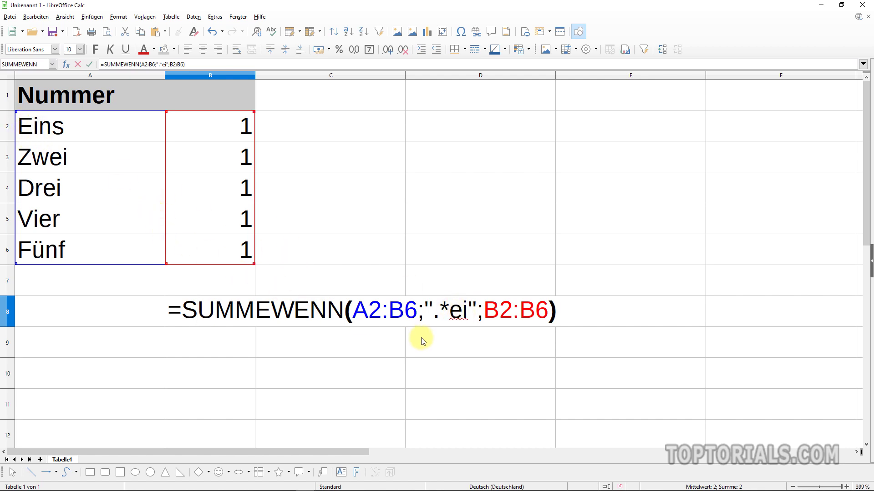
left_click(471, 309)
type(".")
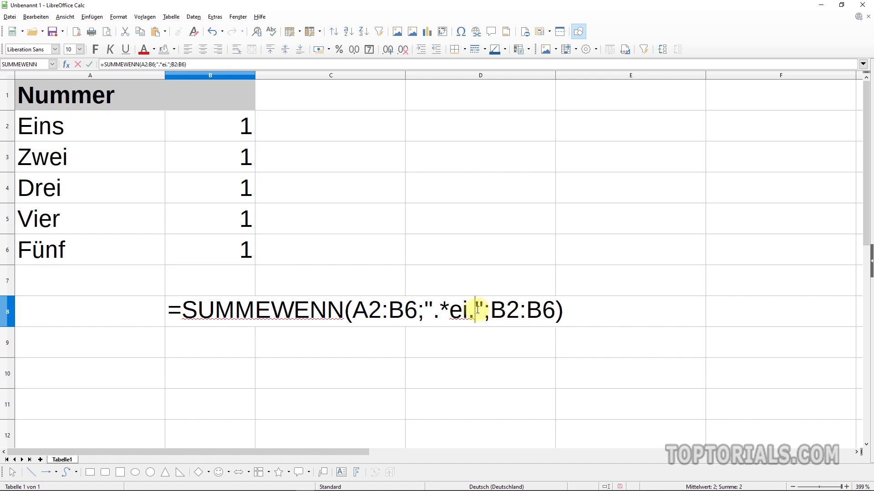
type("*")
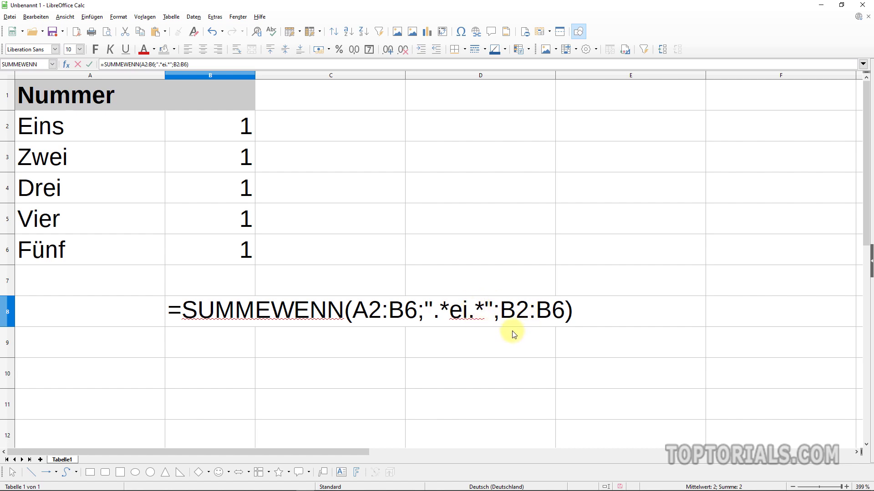
key("Return")
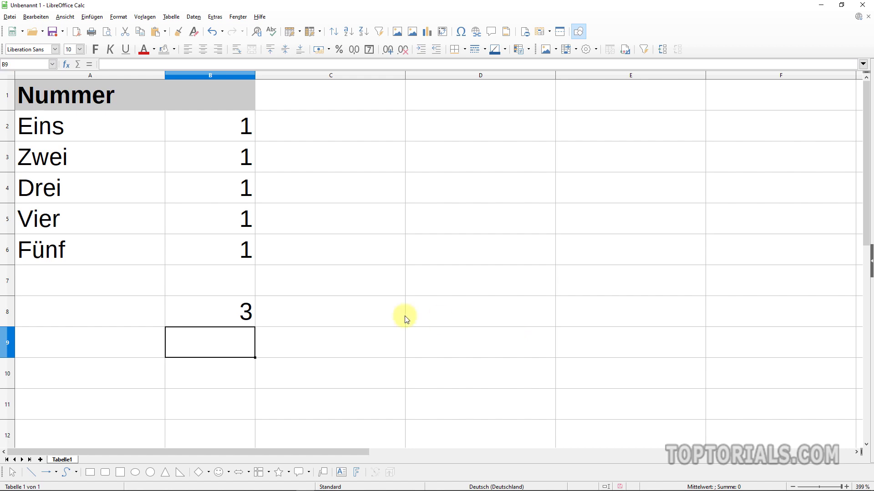
Change the criterion in B8's SUMMEWENN formula to "[DV].*" to match entries starting with D or V.
double_click(228, 314)
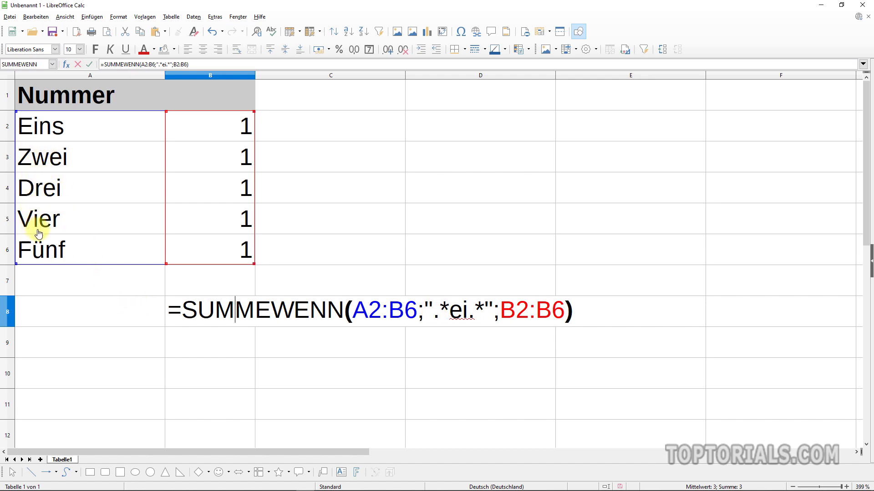
left_click_drag(439, 310, 469, 311)
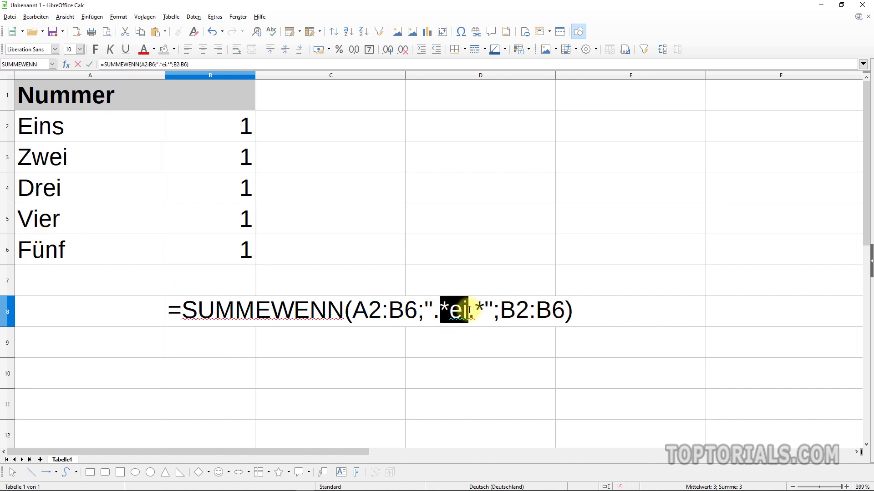
key("BackSpace")
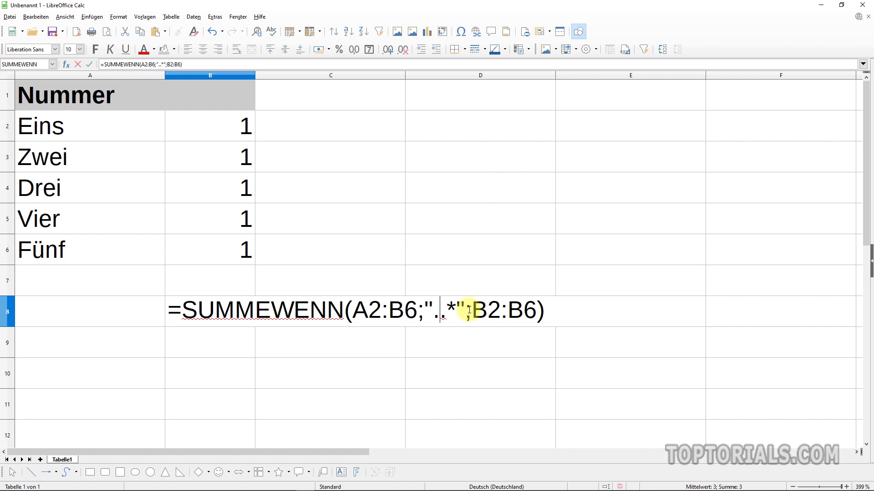
key("BackSpace")
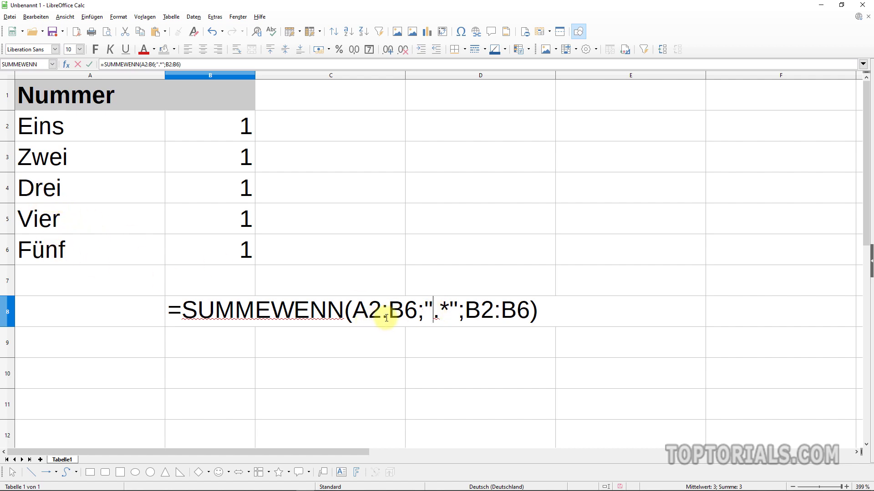
type("[")
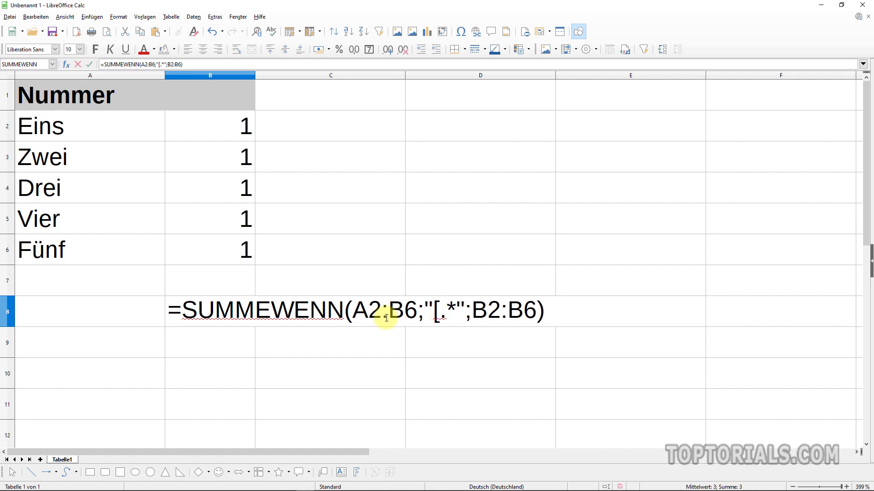
type("D")
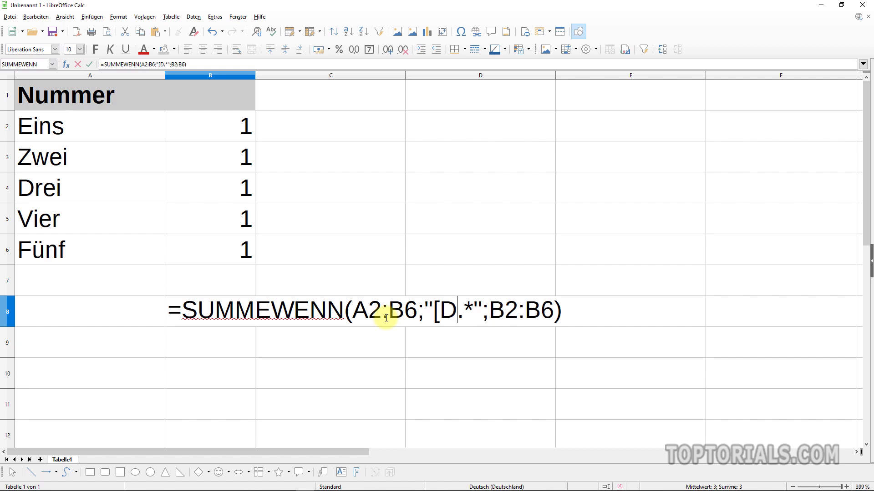
type("V")
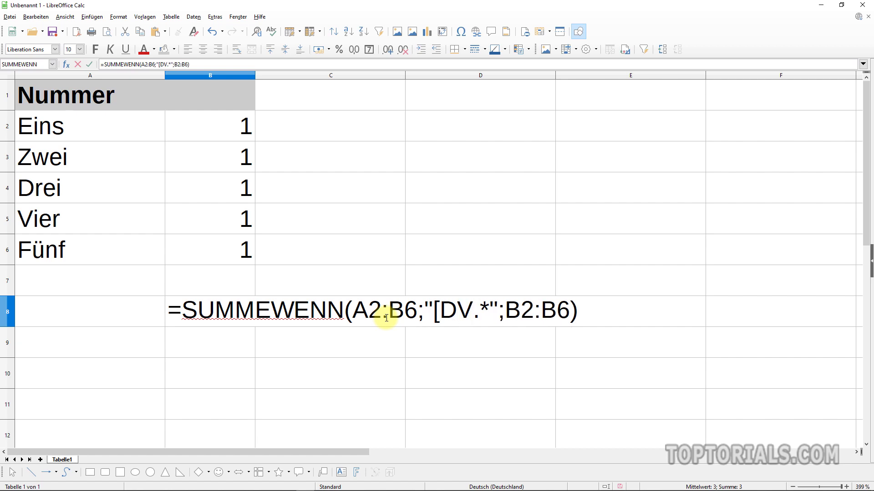
type("]")
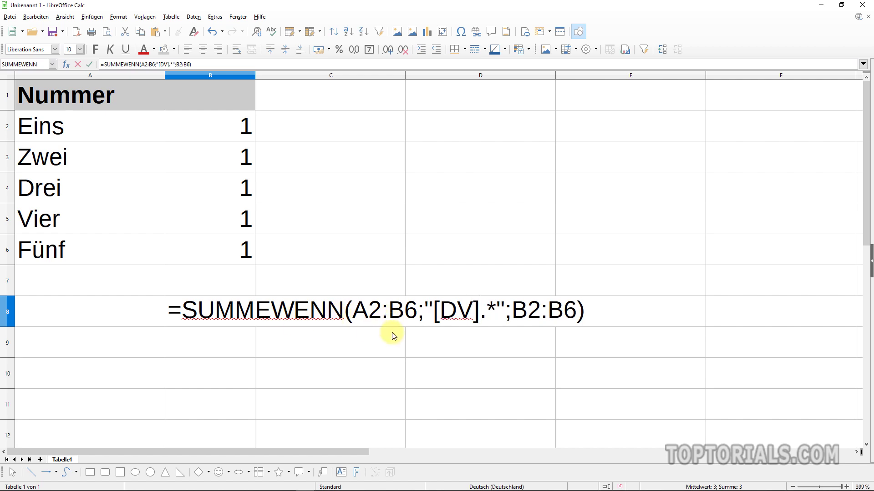
left_click_drag(434, 310, 478, 309)
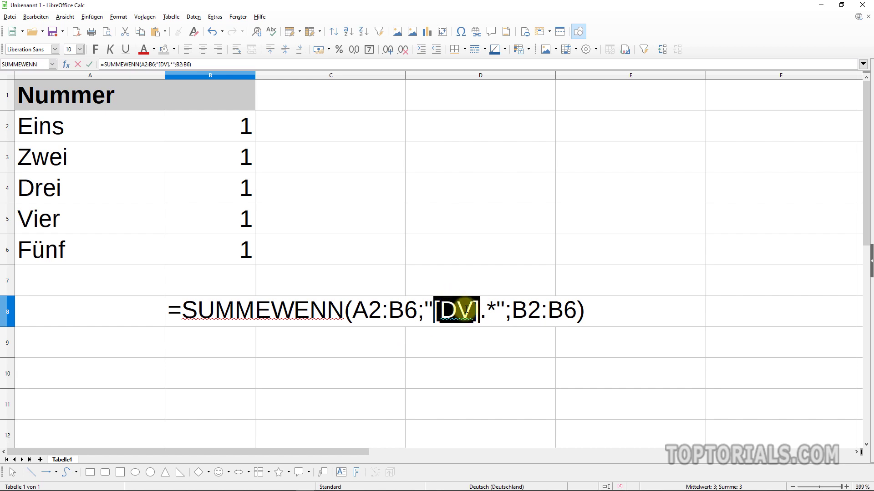
left_click(496, 308)
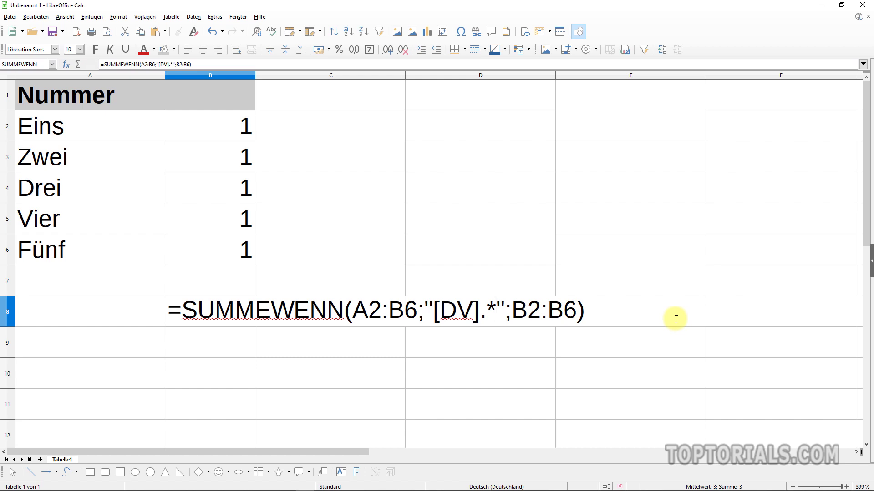
key("Return")
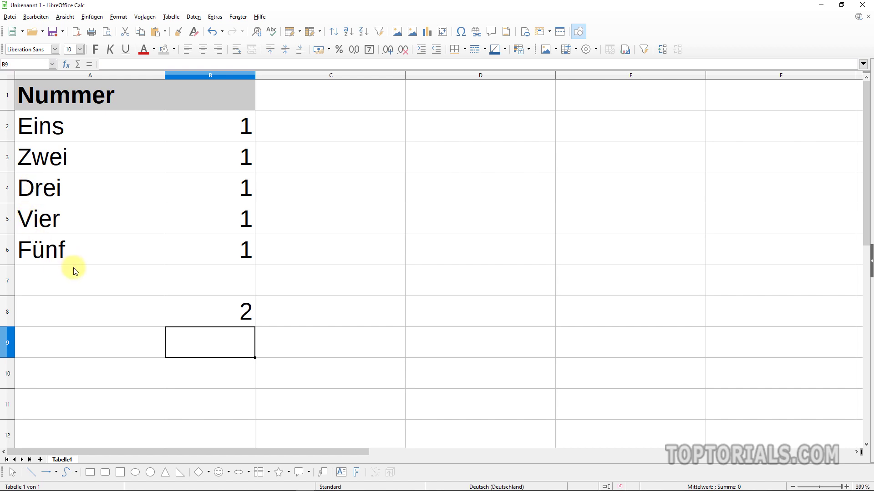
Review the SUMMEWENN formula in B8 without editing it.
double_click(199, 311)
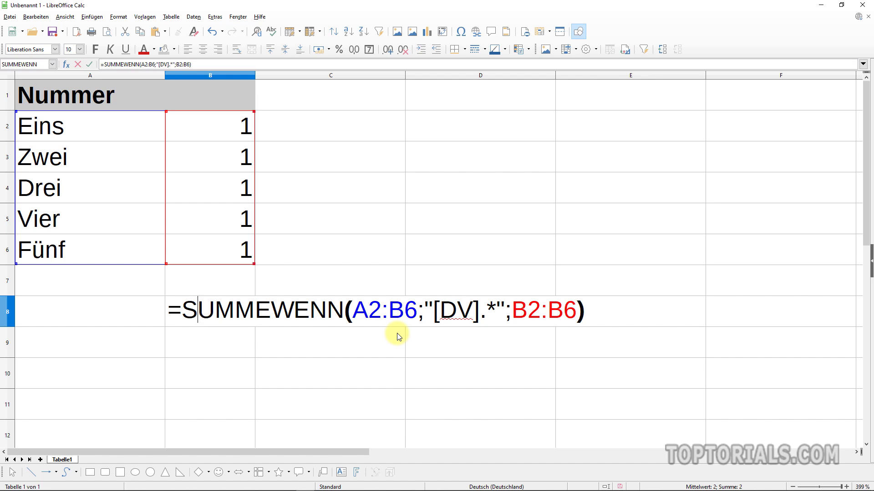
key("Return")
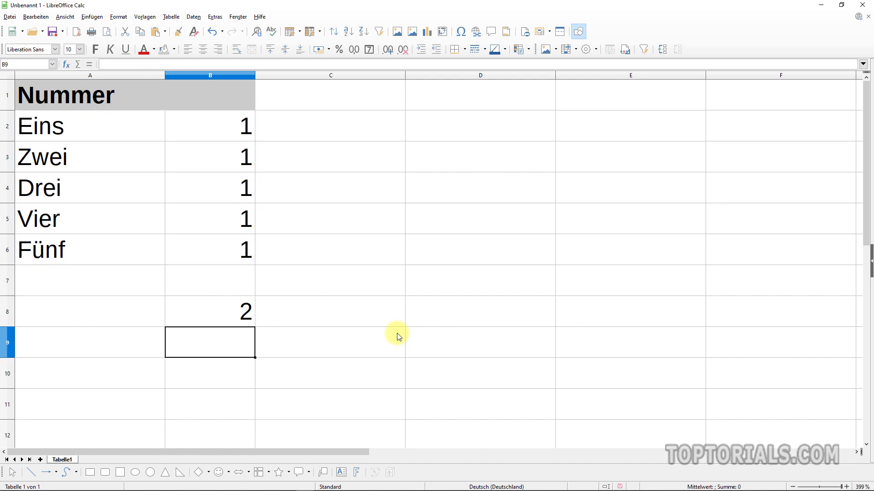